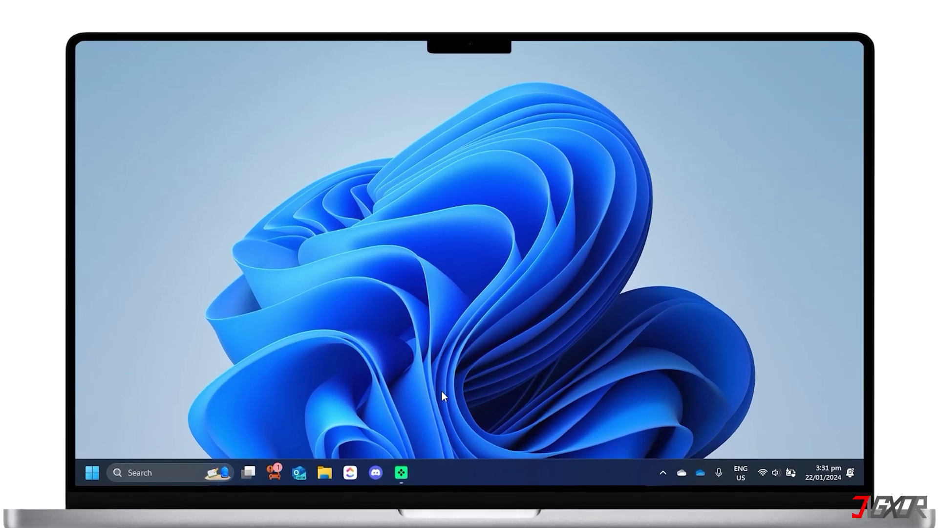
- Bring up Discord and confirm deleting jgxr's server
left_click(371, 481)
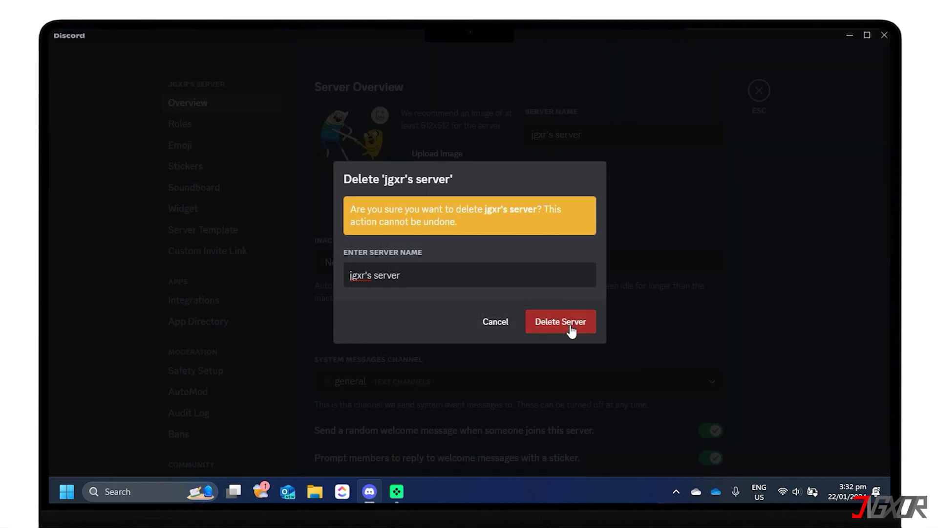
left_click(572, 329)
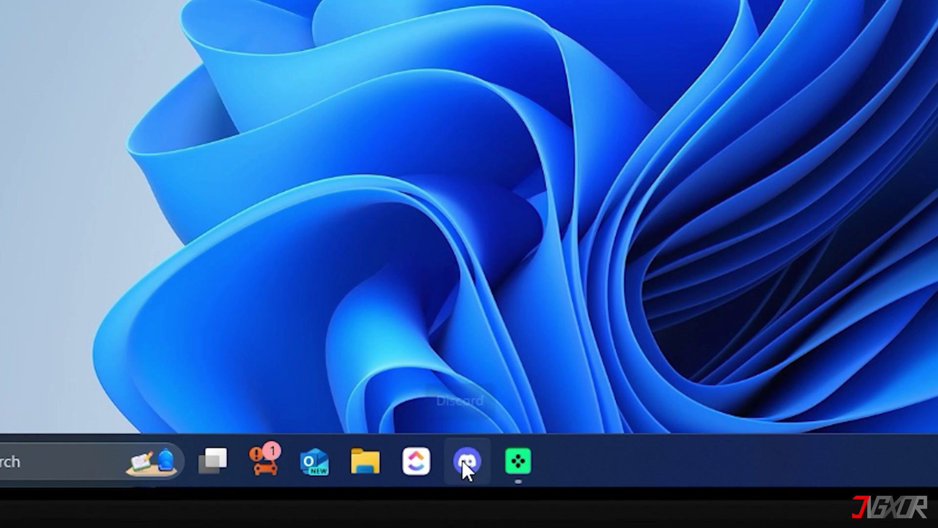
- Select jgxr's server in Discord, open its Server Settings overview, and choose Delete Server
left_click(462, 461)
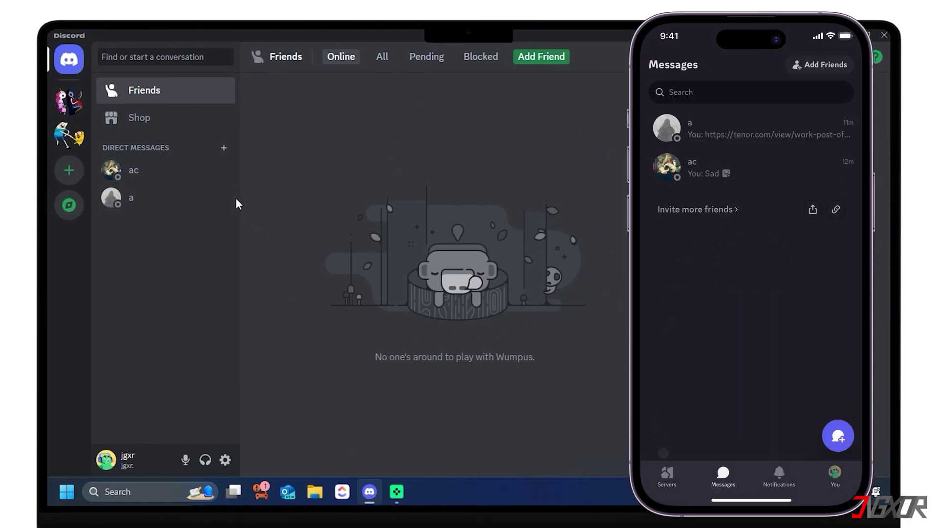
left_click(70, 136)
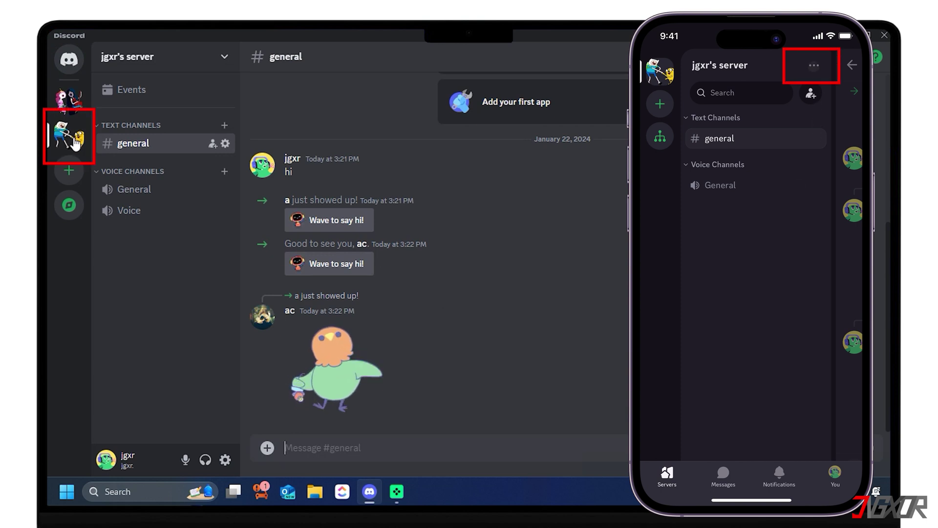
right_click(73, 136)
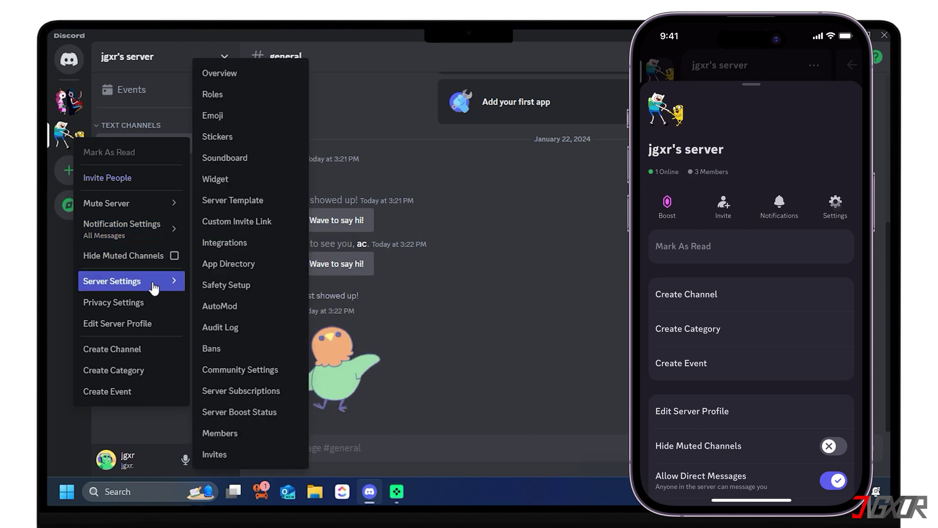
mouse_move(130, 281)
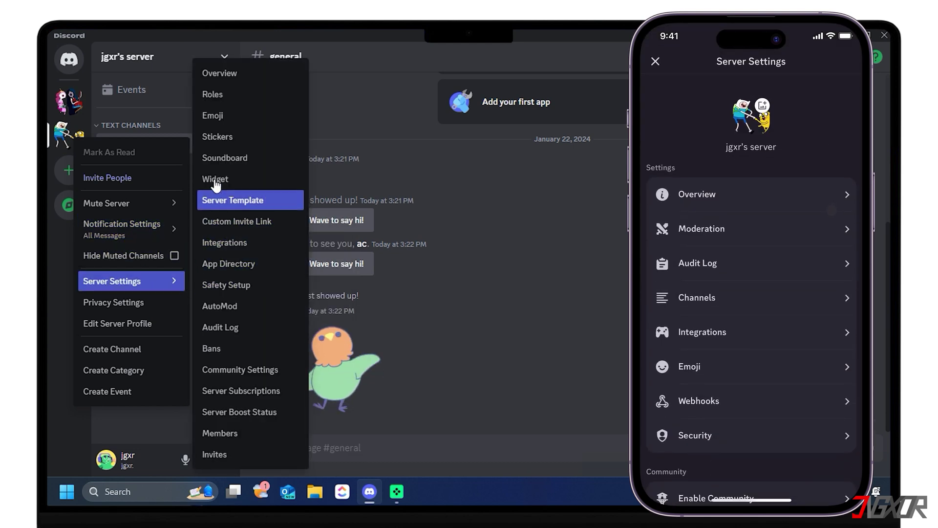
left_click(219, 73)
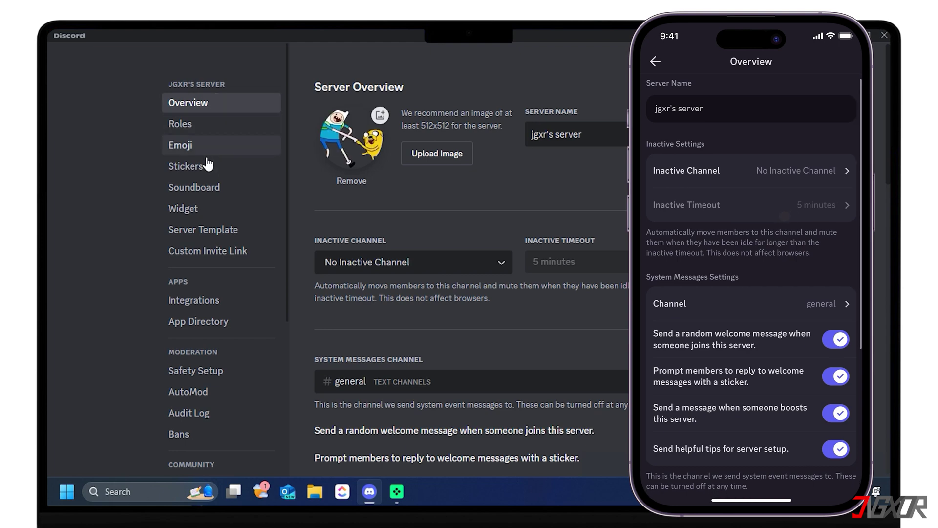
scroll(212, 318, "down", 5)
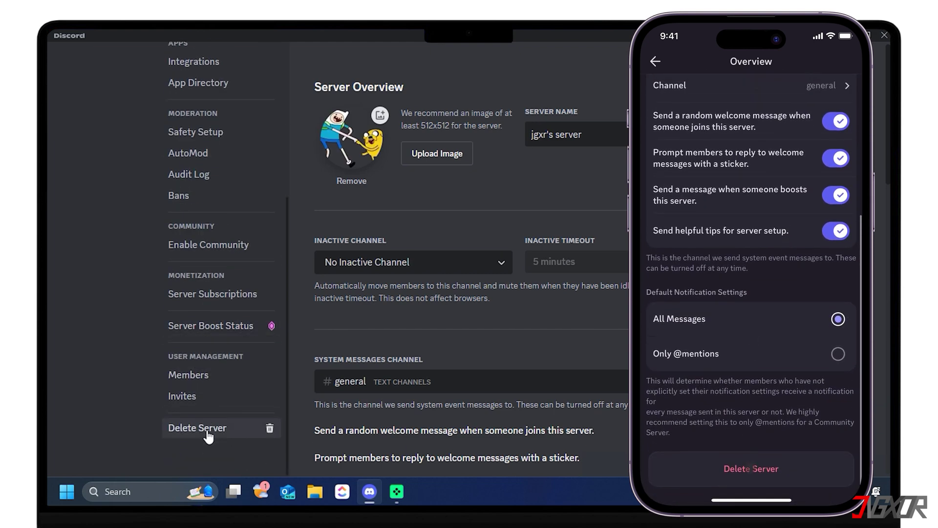
left_click(208, 434)
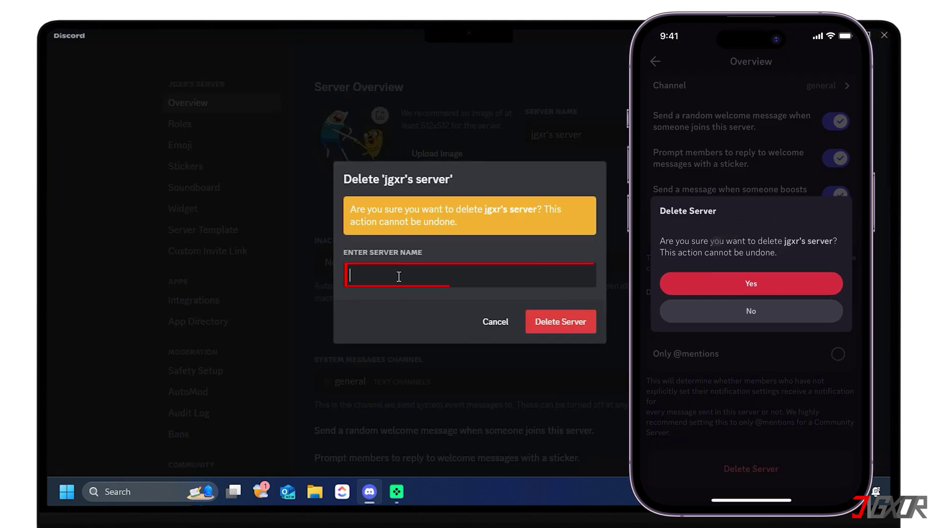
type("jgxr'server")
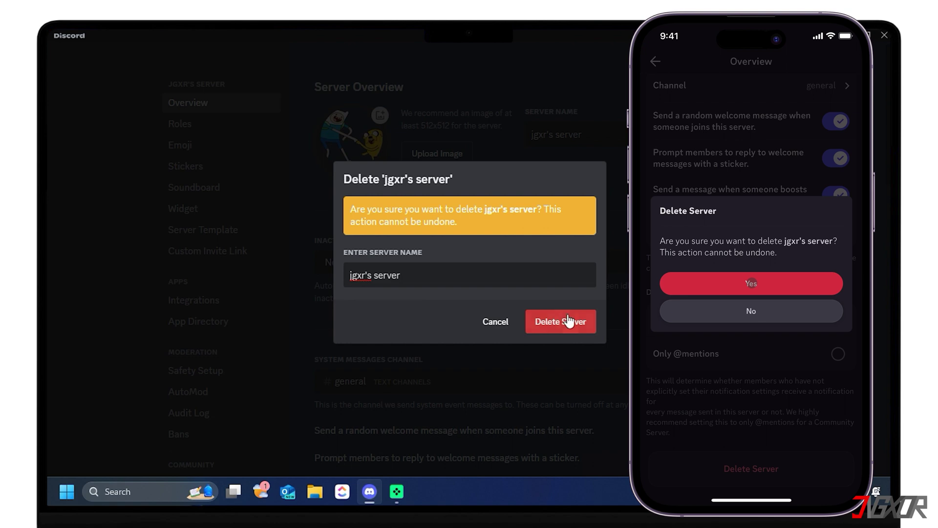
- Permanently delete jgxr's server with the red Delete Server button
left_click(569, 321)
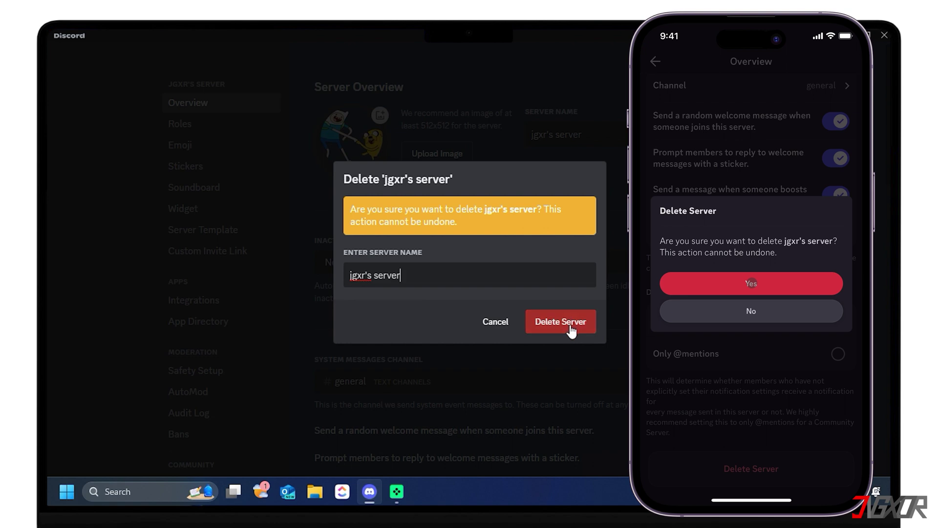